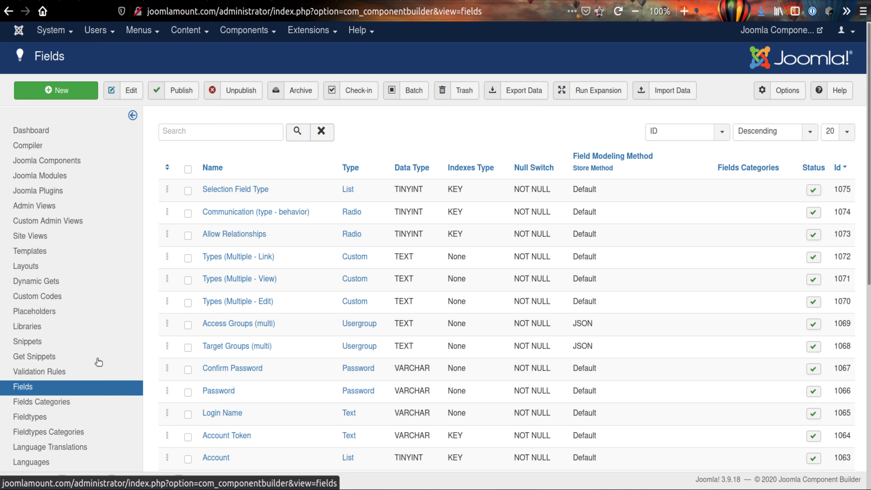
Review the sort options of the fields list and sort it by Type, reversing the order once
scroll(354, 246, "down", 1)
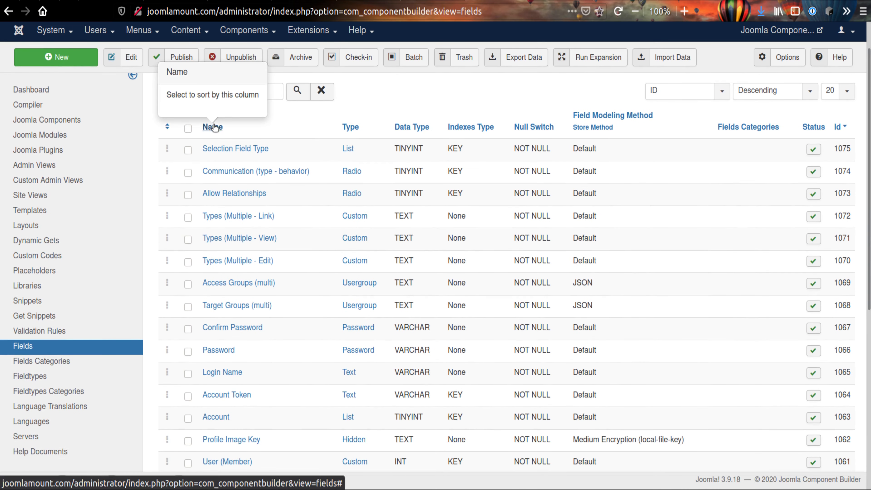
scroll(394, 179, "up", 1)
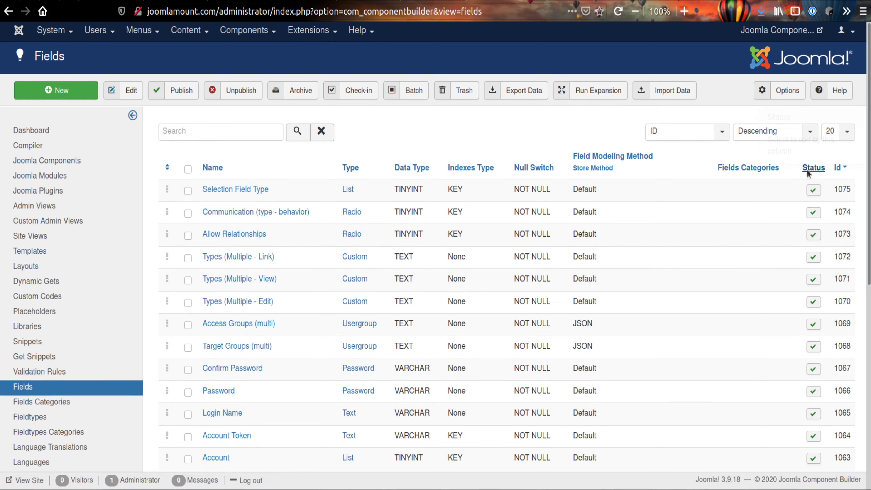
left_click(682, 134)
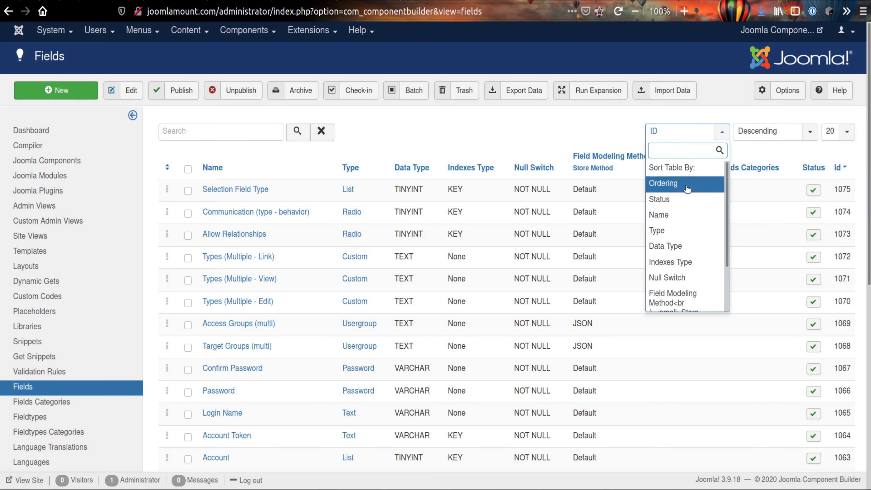
scroll(689, 226, "down", 3)
left_click(575, 119)
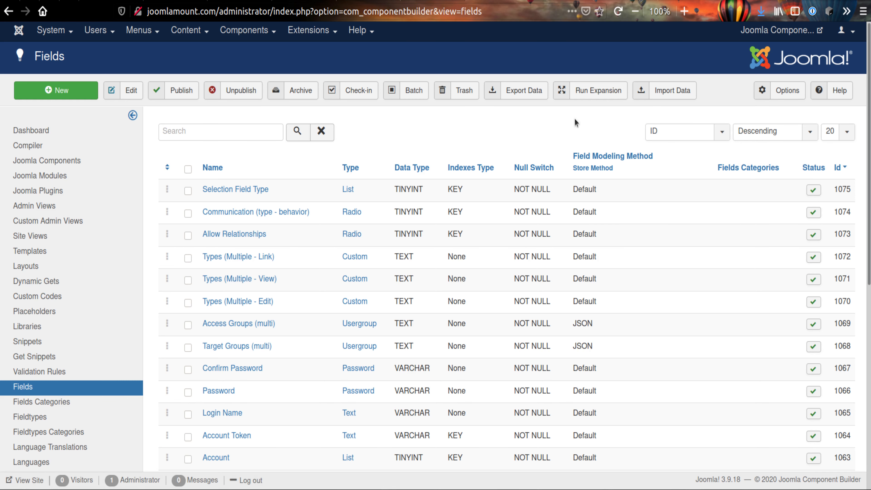
left_click(350, 168)
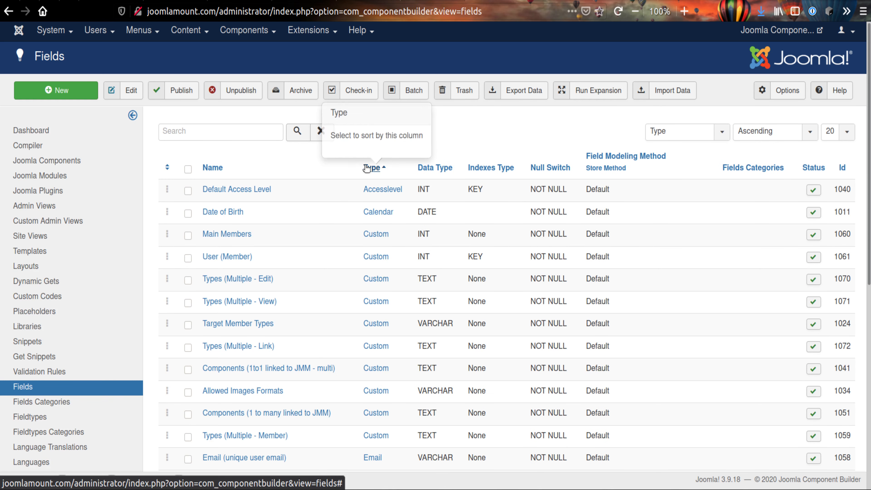
left_click(367, 168)
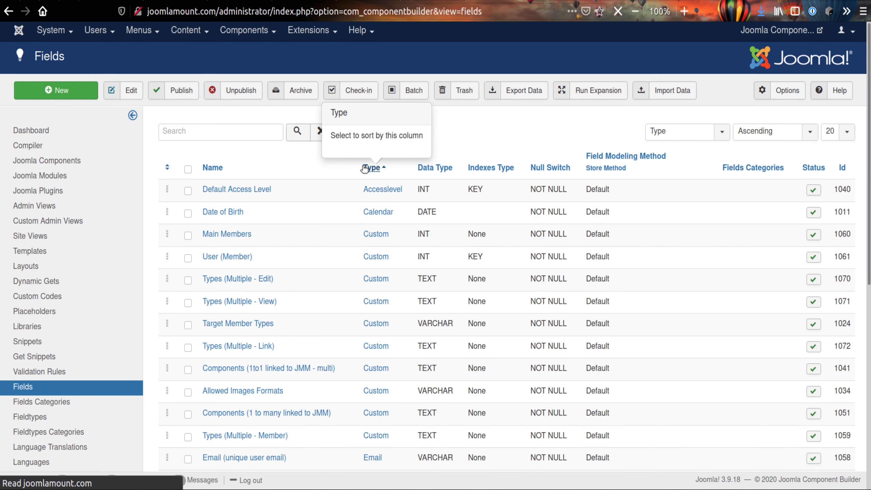
Sort the fields list by Id in ascending and descending order to compare how the fields are ordered
left_click(842, 168)
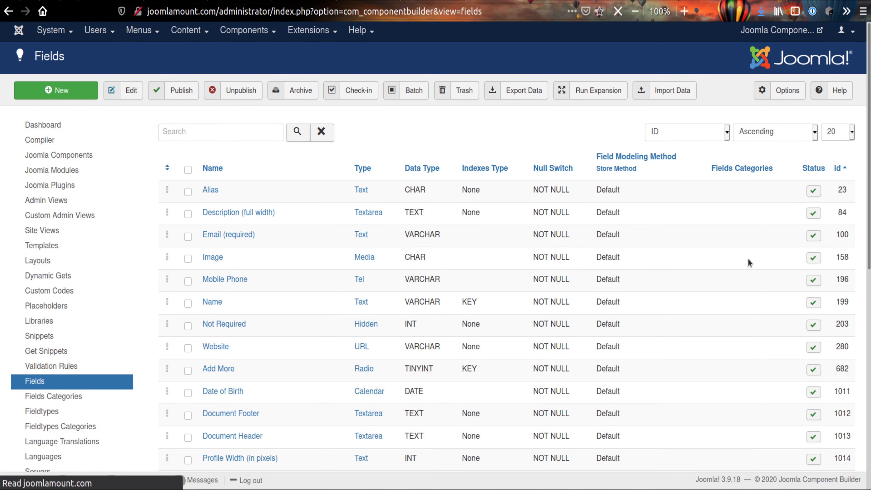
left_click(838, 169)
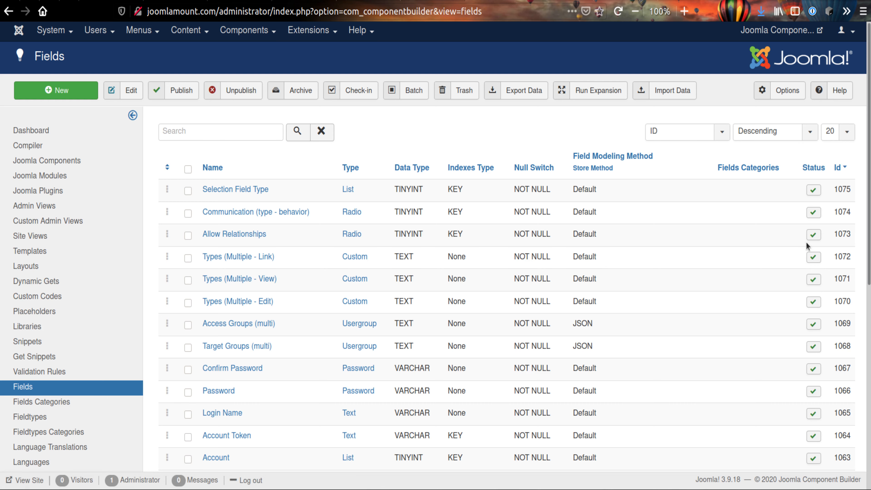
left_click(838, 167)
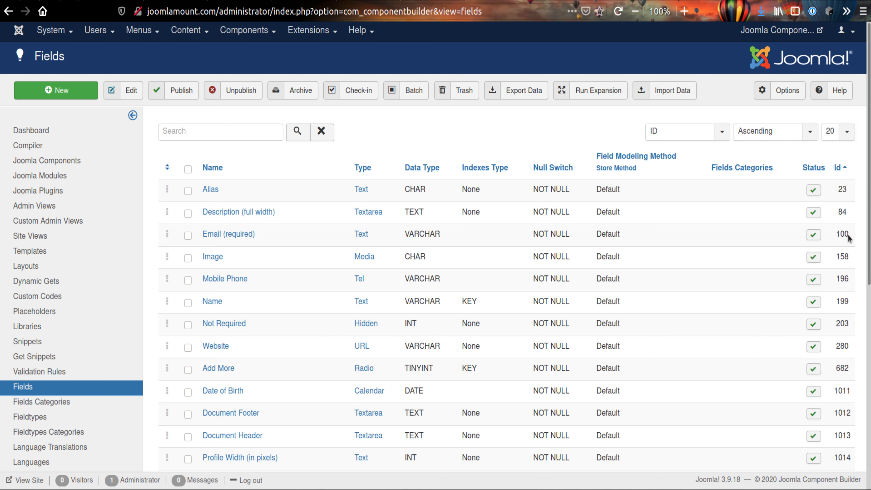
scroll(726, 342, "down", 5)
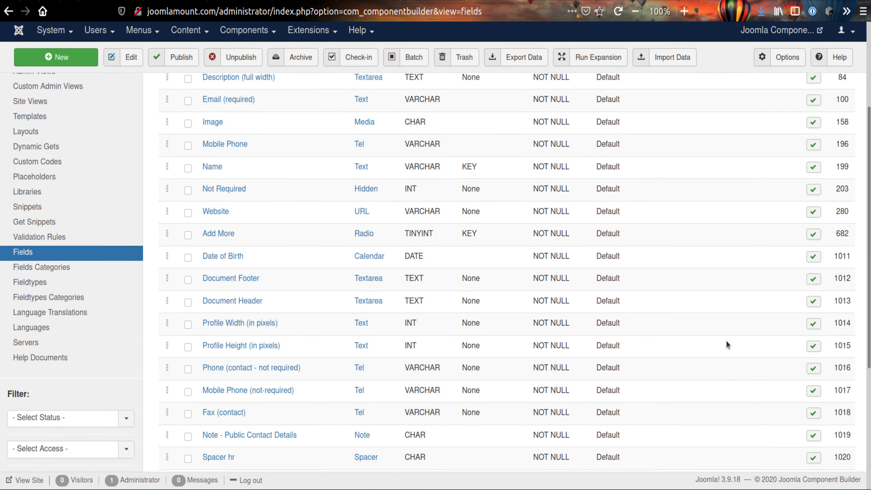
scroll(726, 343, "up", 5)
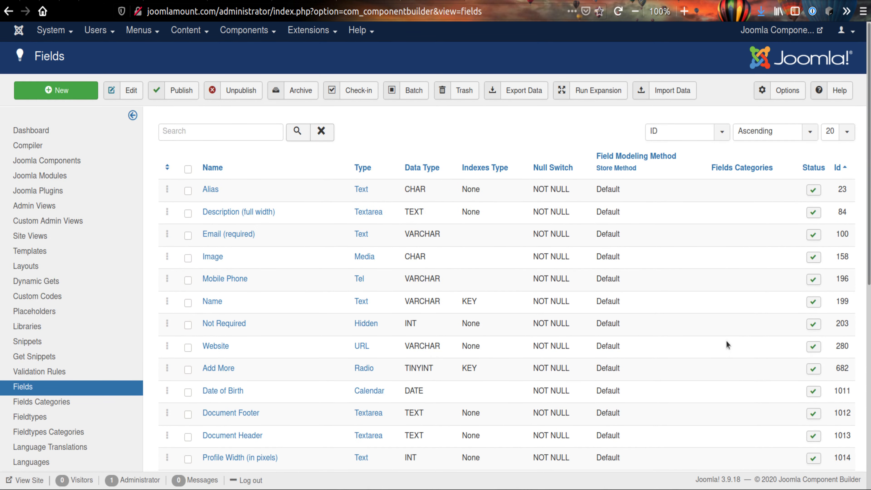
left_click(838, 167)
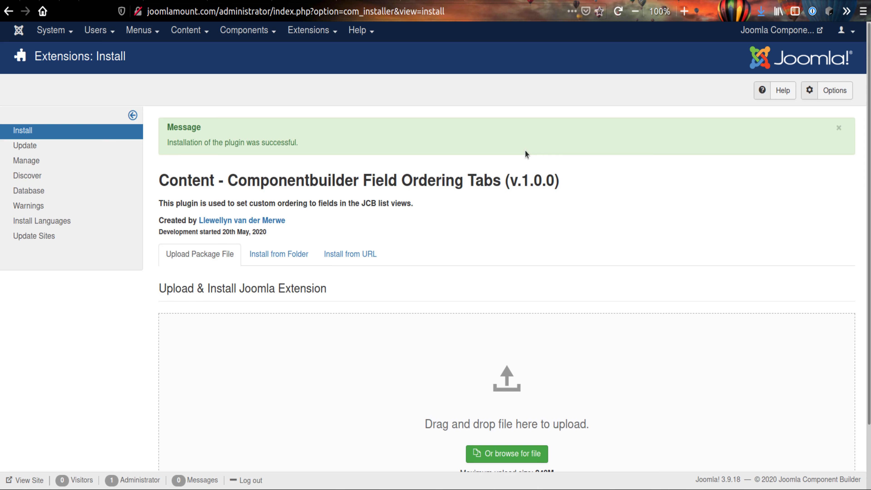
left_click(655, 0)
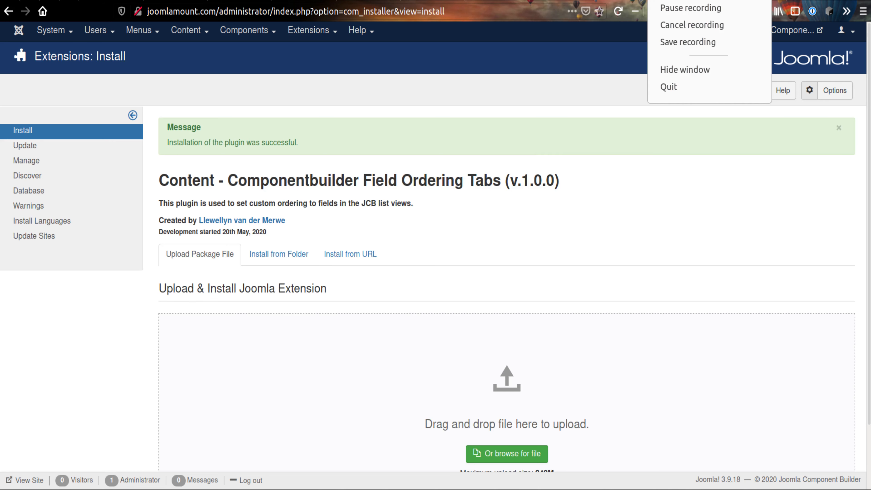
left_click(690, 10)
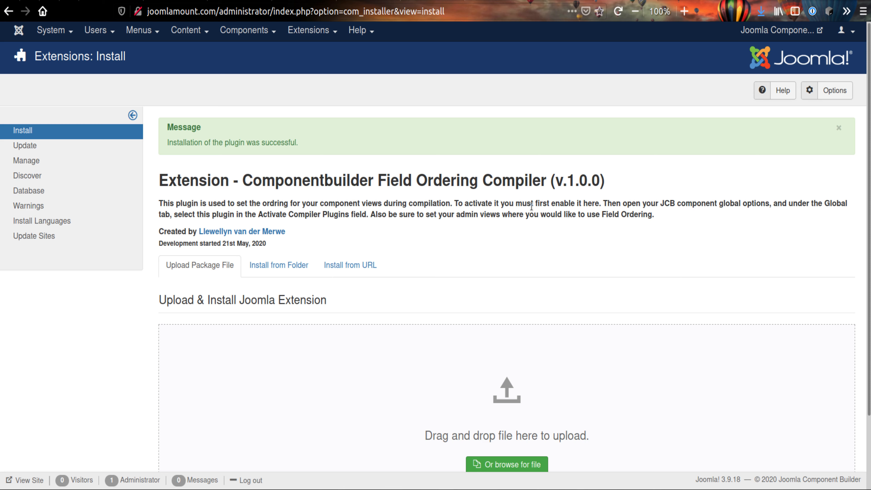
Set the Extension - Componentbuilder Field Ordering Compiler plugin's status to Enabled, then save and close it
left_click(318, 31)
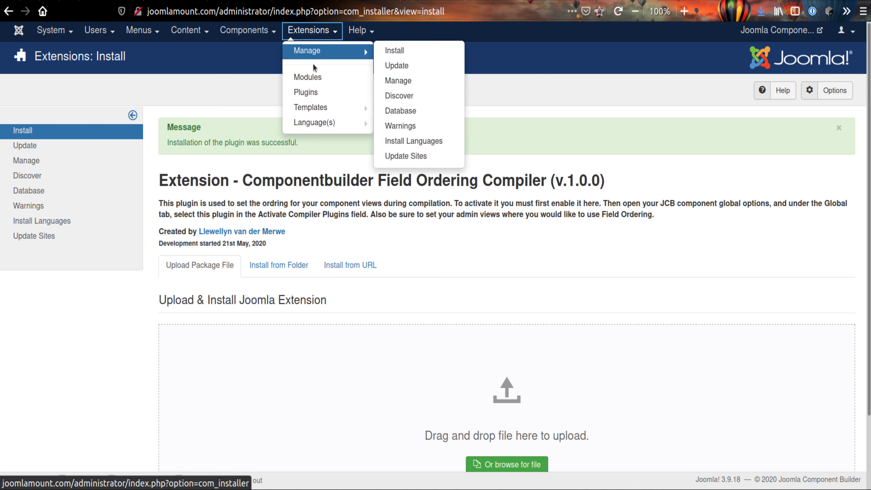
left_click(306, 93)
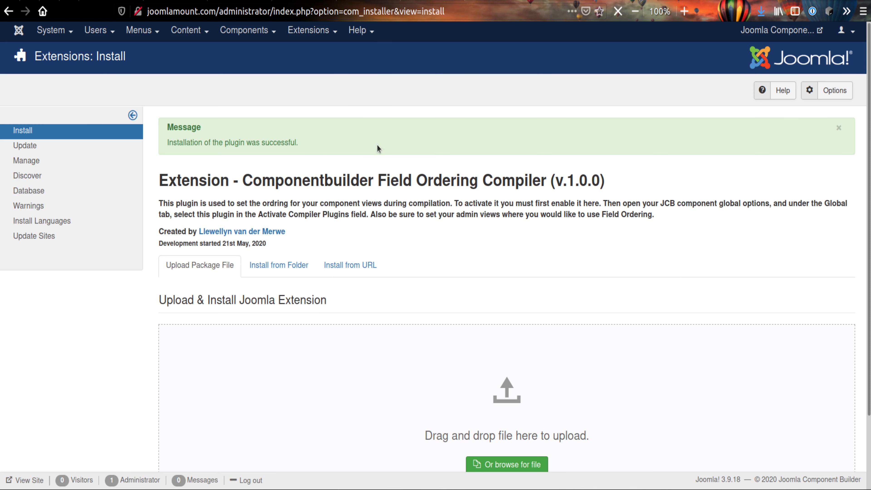
scroll(367, 181, "down", 2)
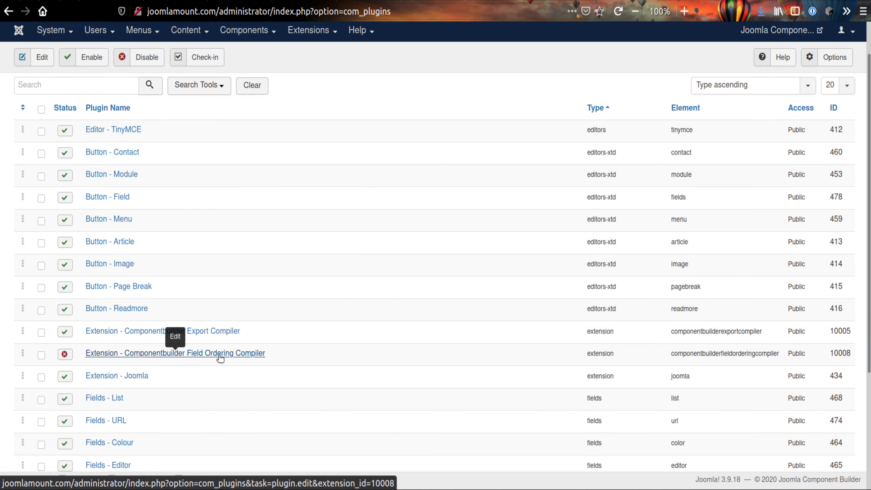
left_click(129, 356)
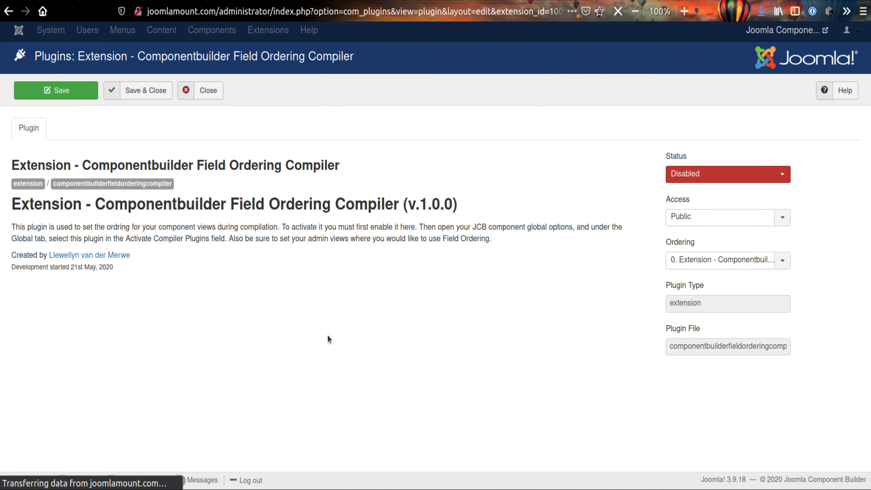
left_click(719, 178)
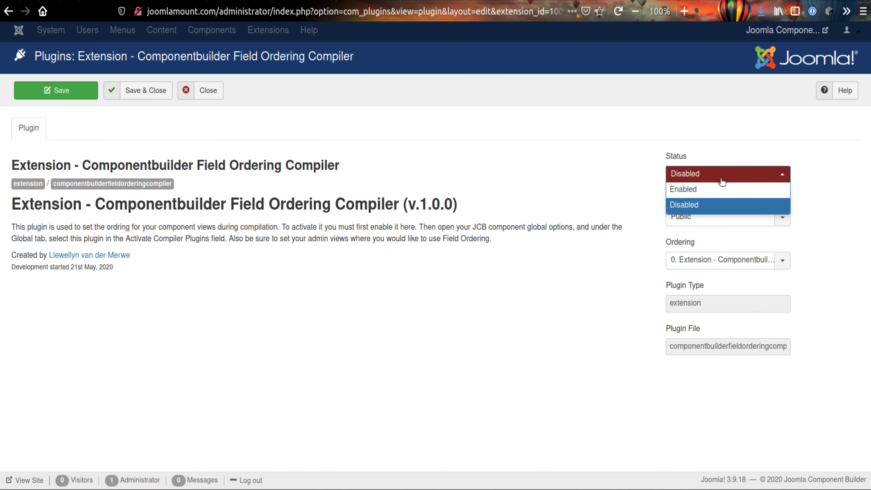
left_click(706, 192)
left_click(140, 91)
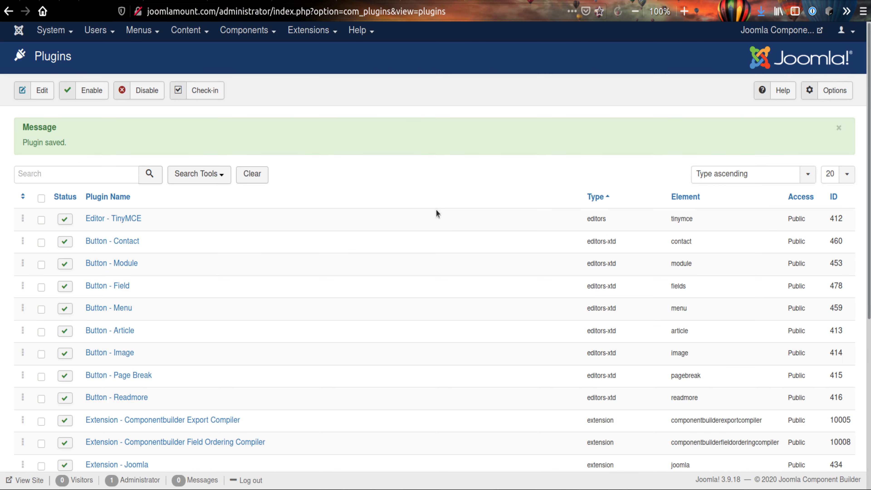
Set the Content - Componentbuilder Field Ordering Tabs plugin's status to Enabled, then save and close it
scroll(355, 227, "down", 3)
scroll(356, 231, "down", 3)
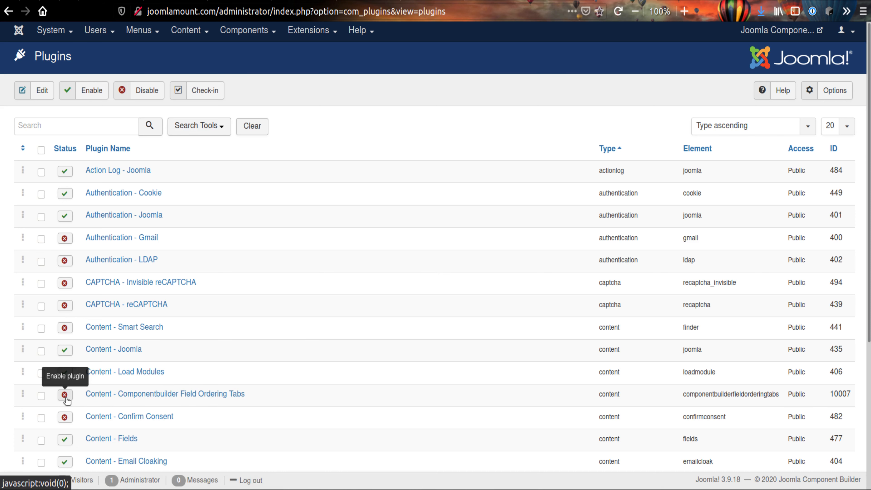
left_click(107, 397)
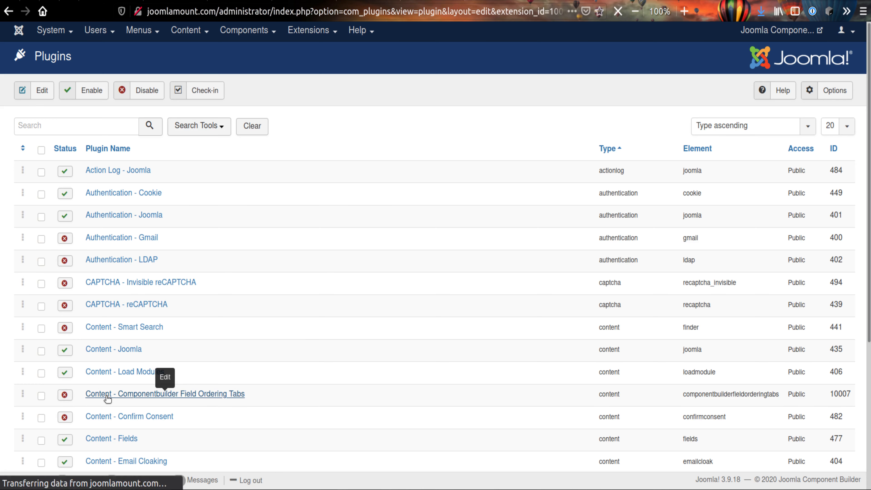
left_click(710, 173)
left_click(680, 192)
left_click(137, 91)
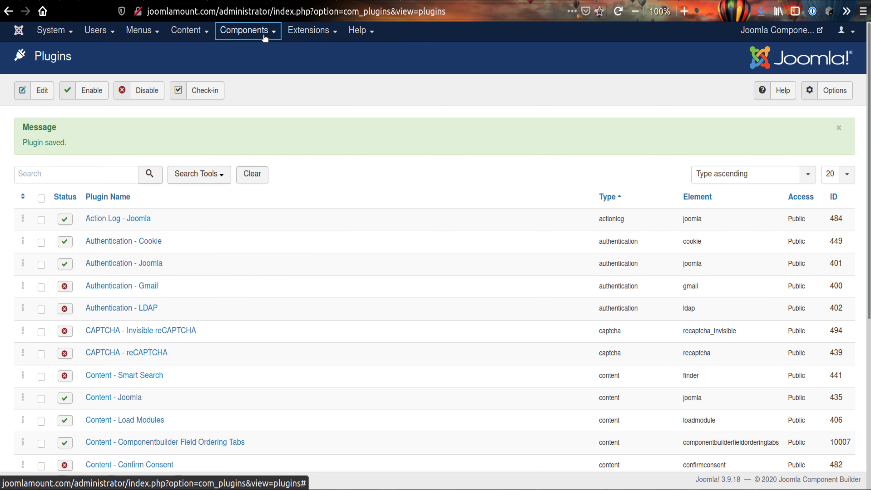
Add Extension - Componentbuilder Field Ordering Compiler to Component Builder's active compiler plugins in its global options, then save and close
left_click(273, 32)
left_click(260, 52)
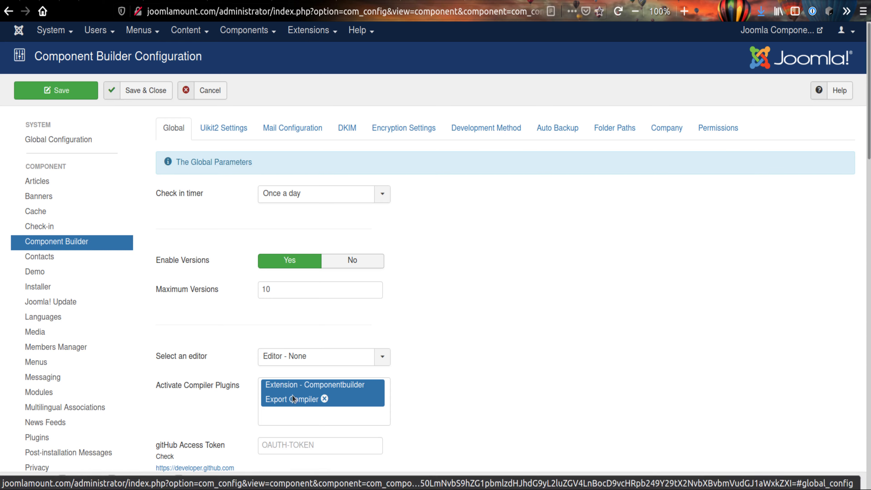
left_click(295, 415)
scroll(465, 379, "down", 5)
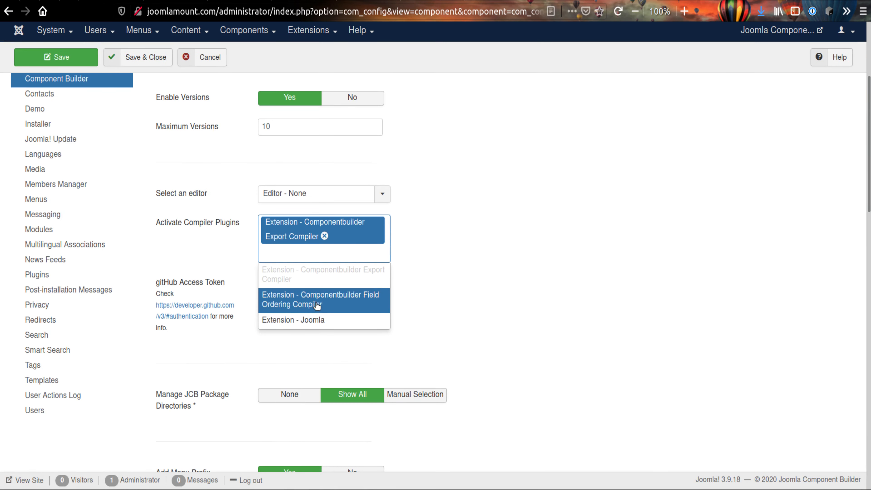
left_click(316, 307)
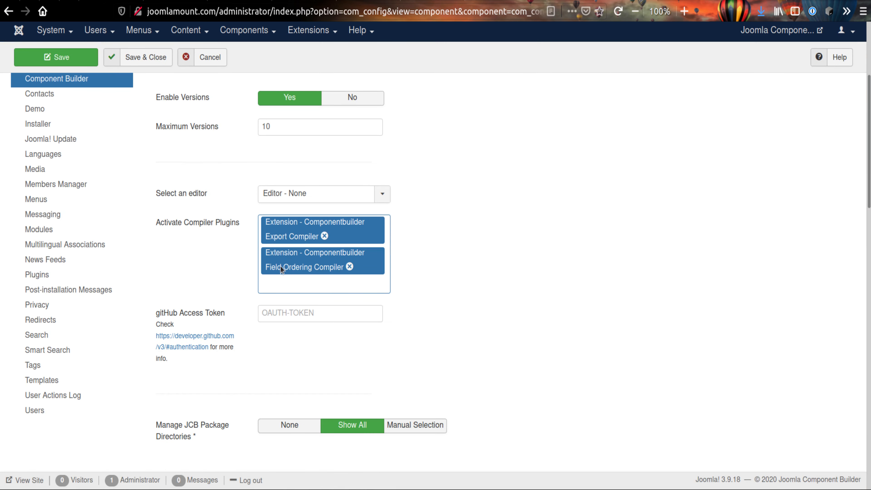
scroll(471, 274, "up", 5)
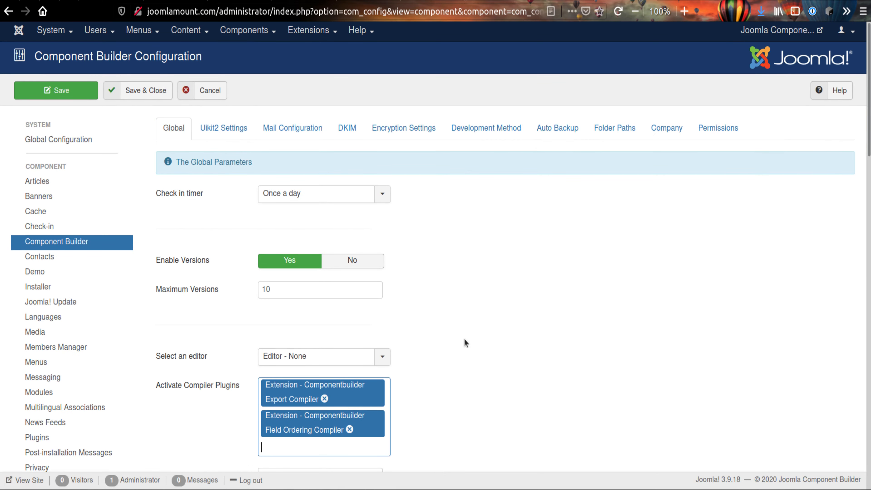
left_click(148, 94)
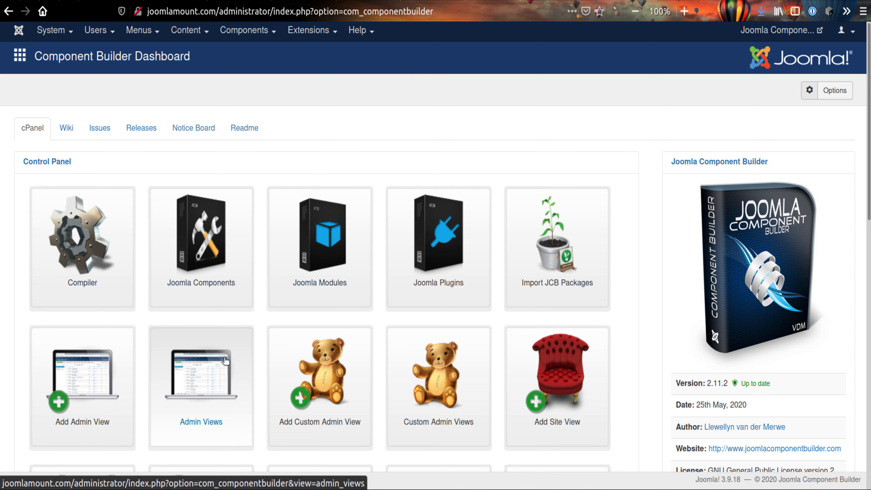
Open the Members admin view's Field Ordering settings and read the descriptions of both ordering options
left_click(222, 353)
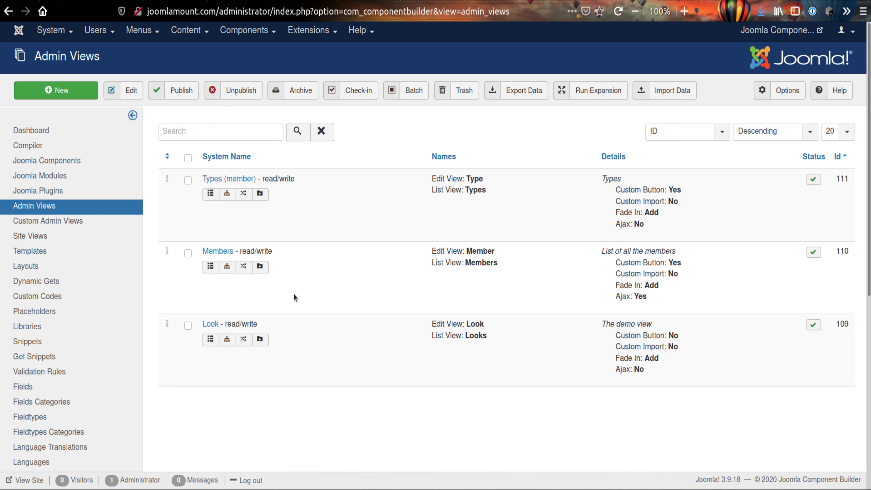
left_click(218, 251)
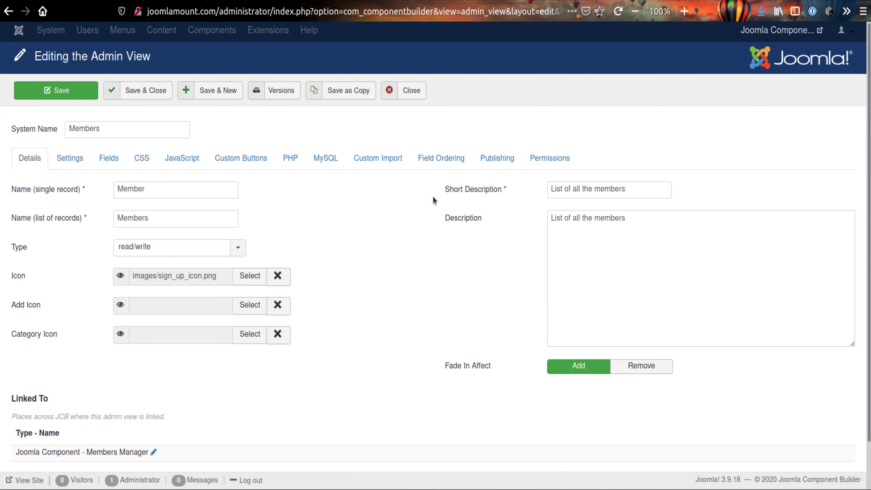
left_click(432, 159)
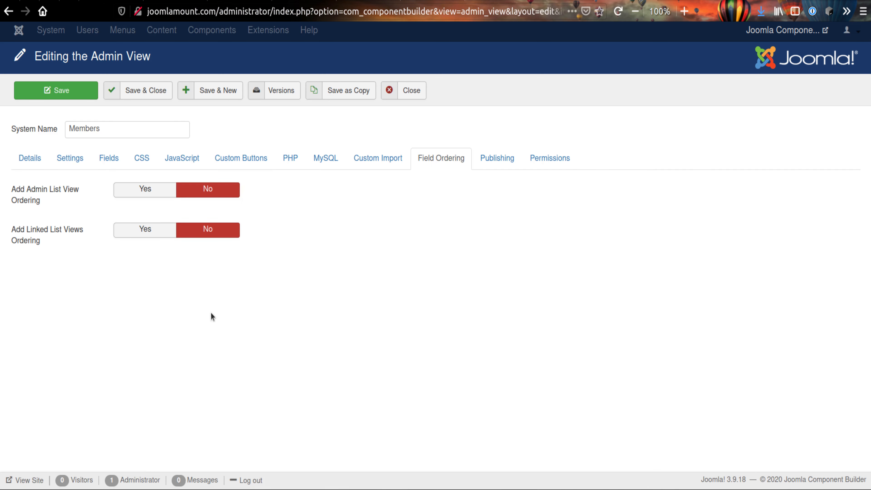
mouse_move(53, 193)
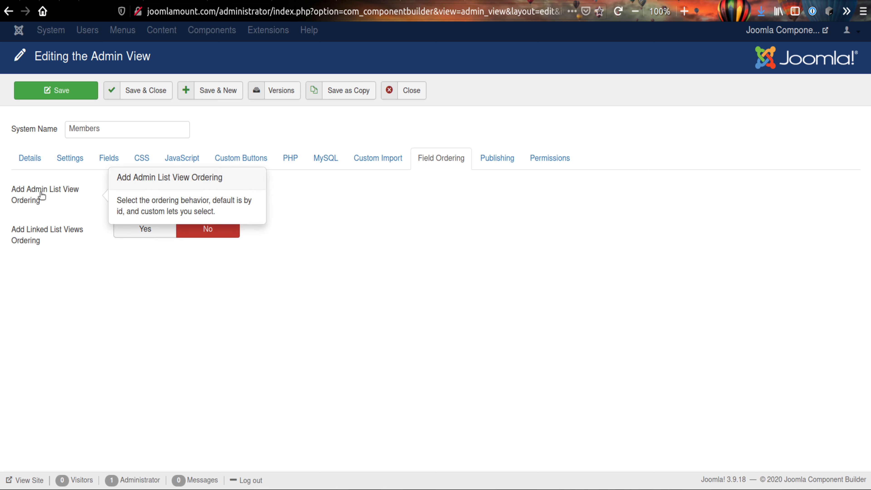
mouse_move(45, 232)
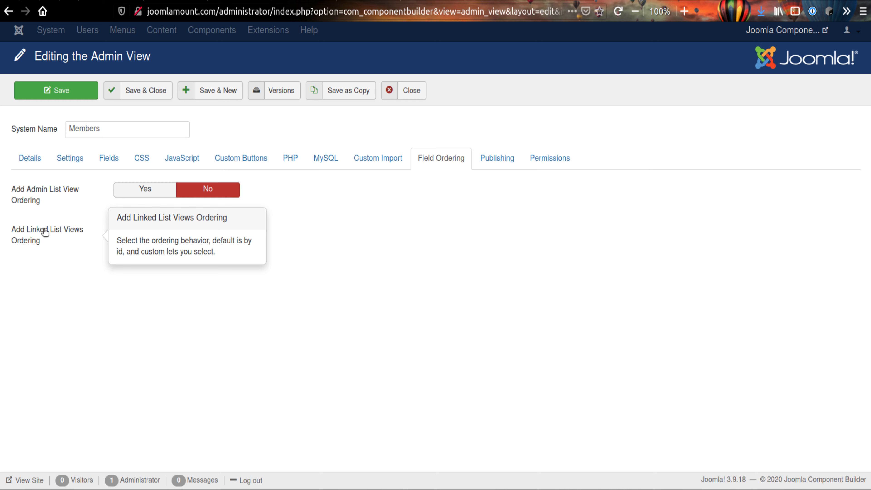
Check the field choices for linked list views ordering, and examine the list order and Sortable settings of the Members view's linked fields
left_click(154, 231)
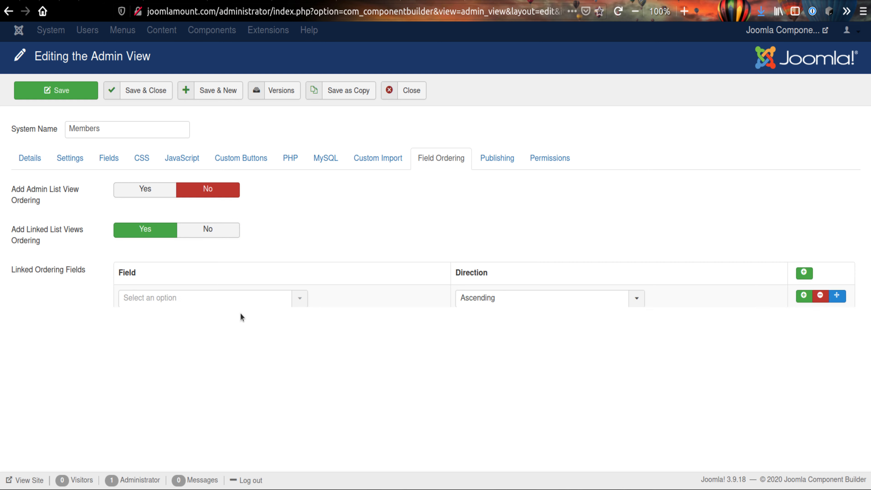
left_click(241, 301)
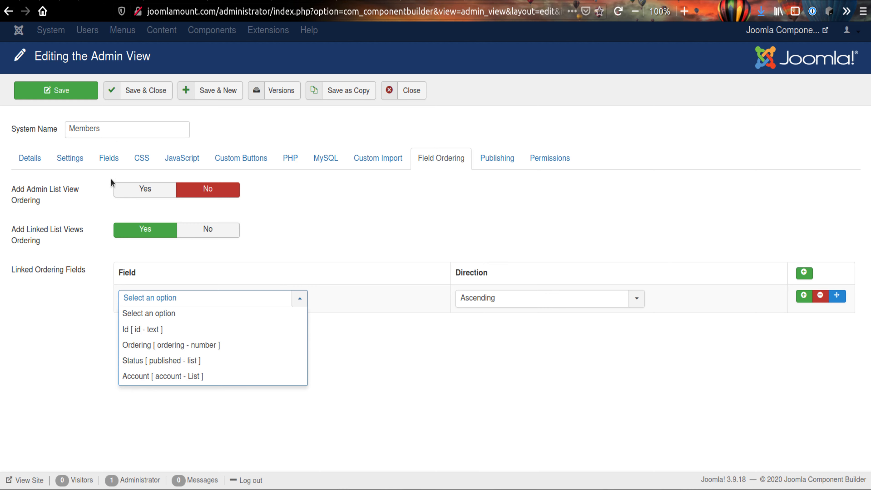
left_click(108, 159)
scroll(189, 308, "down", 10)
scroll(223, 318, "down", 3)
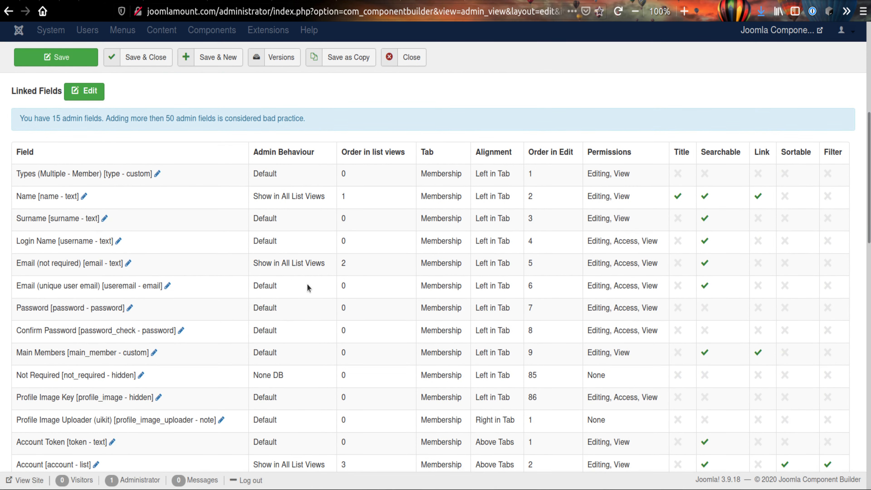
scroll(299, 267, "down", 4)
scroll(375, 358, "up", 5)
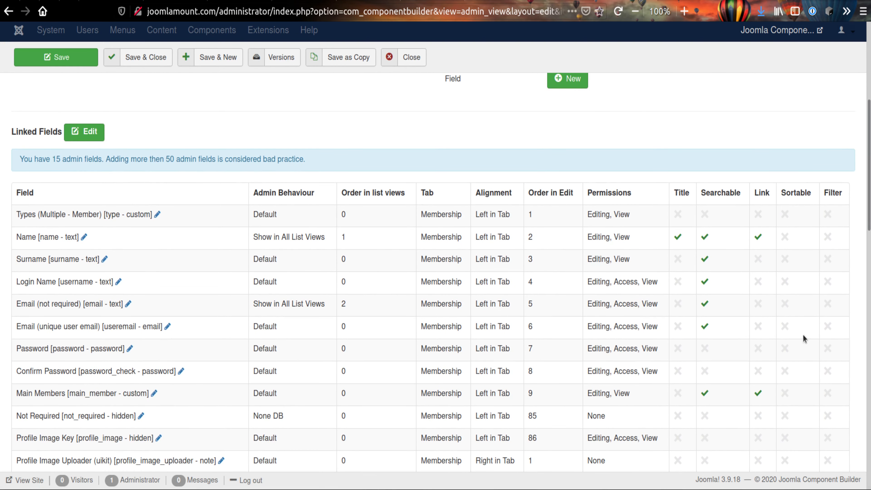
scroll(804, 334, "down", 5)
scroll(789, 344, "up", 4)
scroll(789, 344, "down", 5)
scroll(789, 344, "down", 4)
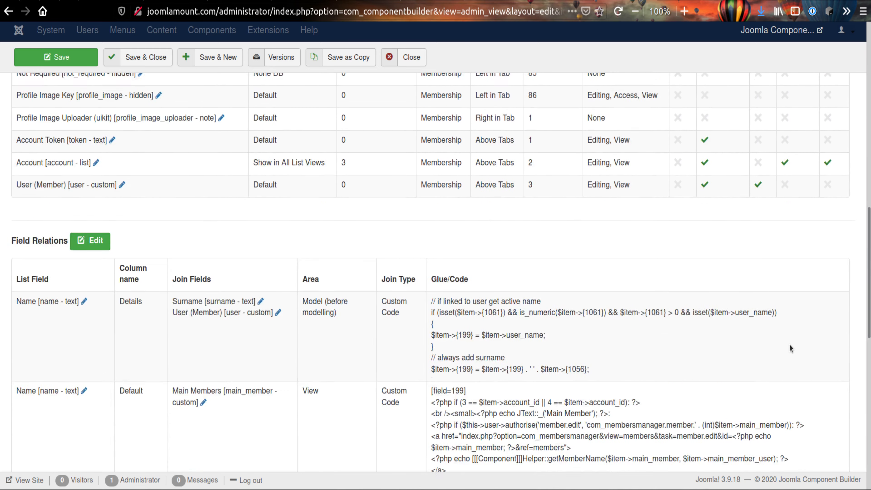
scroll(789, 344, "up", 9)
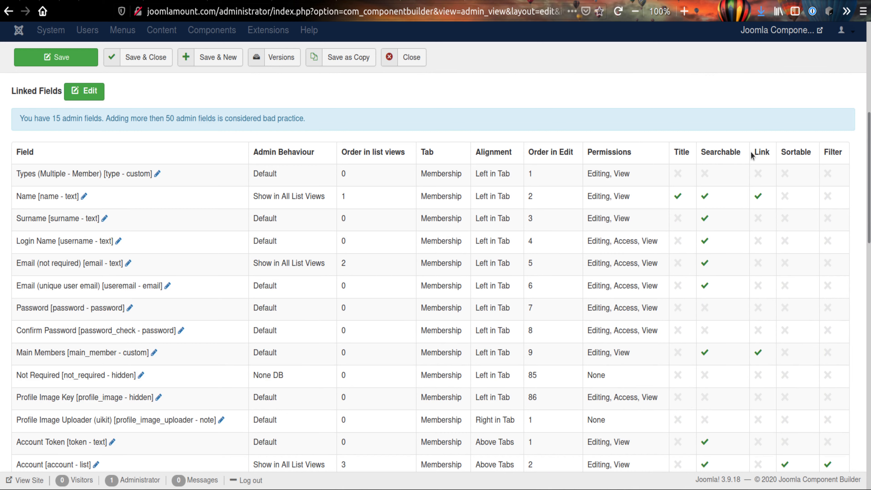
scroll(308, 240, "up", 8)
scroll(327, 257, "down", 6)
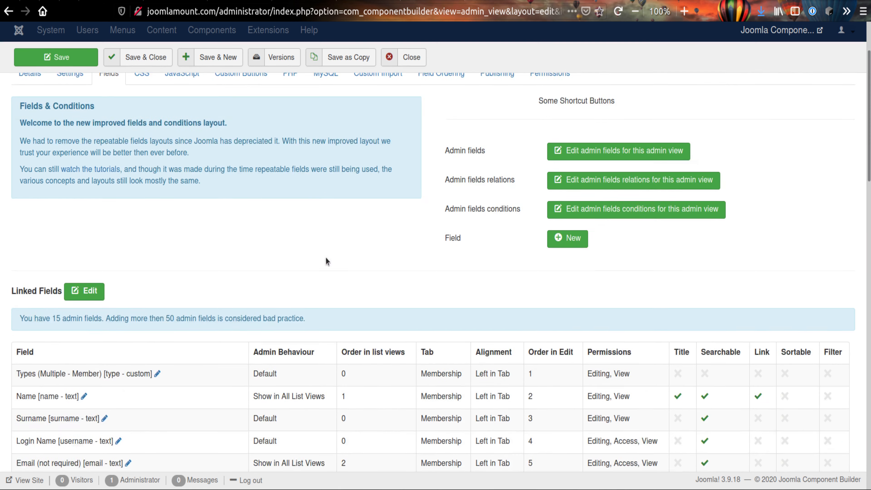
scroll(372, 250, "down", 6)
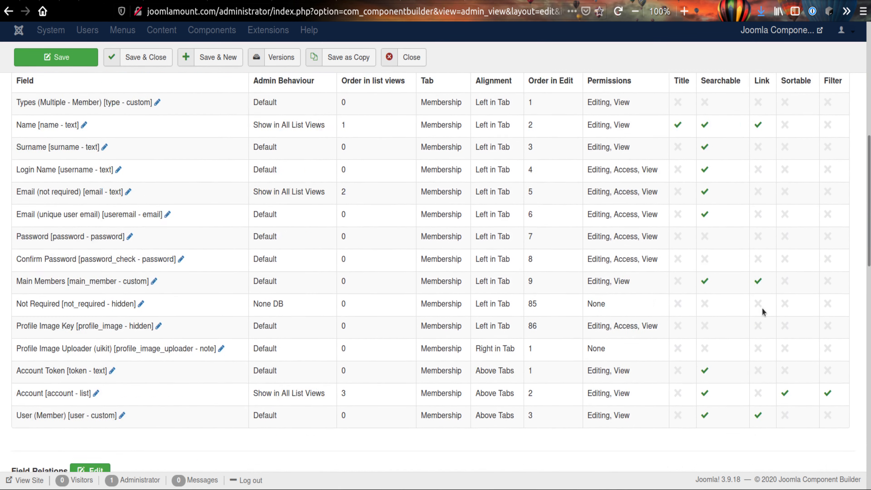
scroll(398, 138, "up", 12)
Enable Admin List View Ordering in the Field Ordering settings, with Id [ id - text ] set to Descending as its first ordering field
left_click(446, 170)
left_click(198, 255)
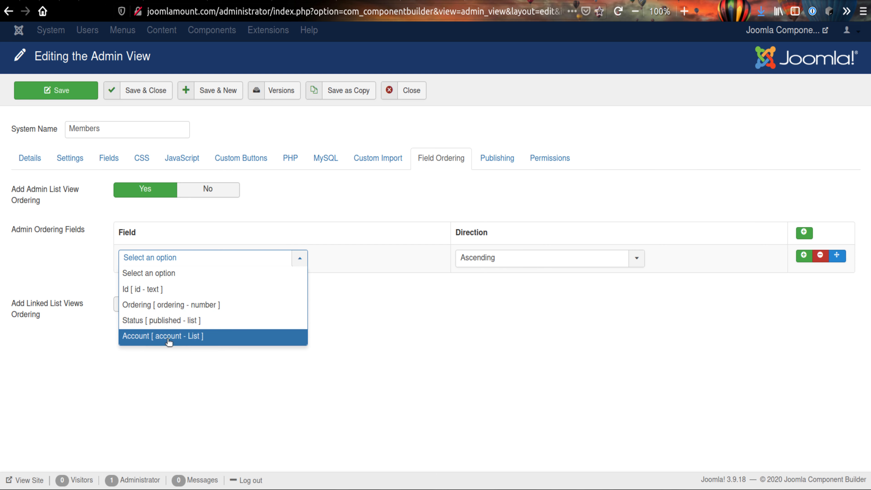
left_click(154, 338)
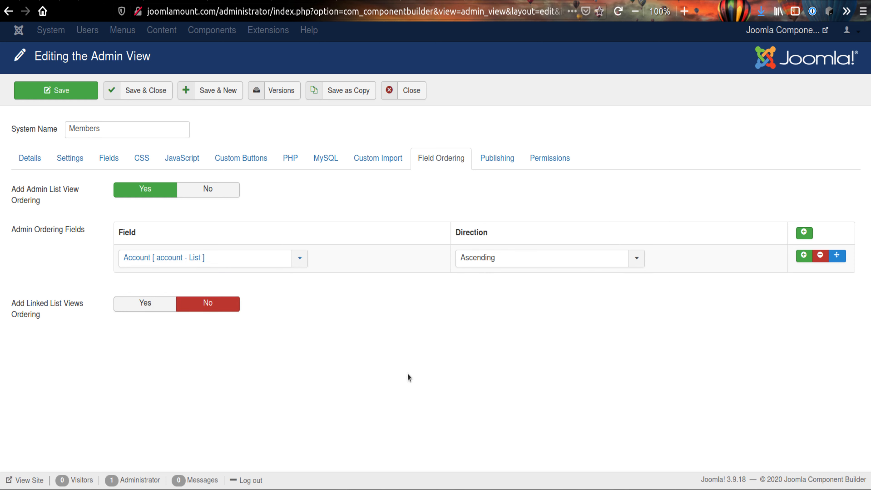
left_click(245, 261)
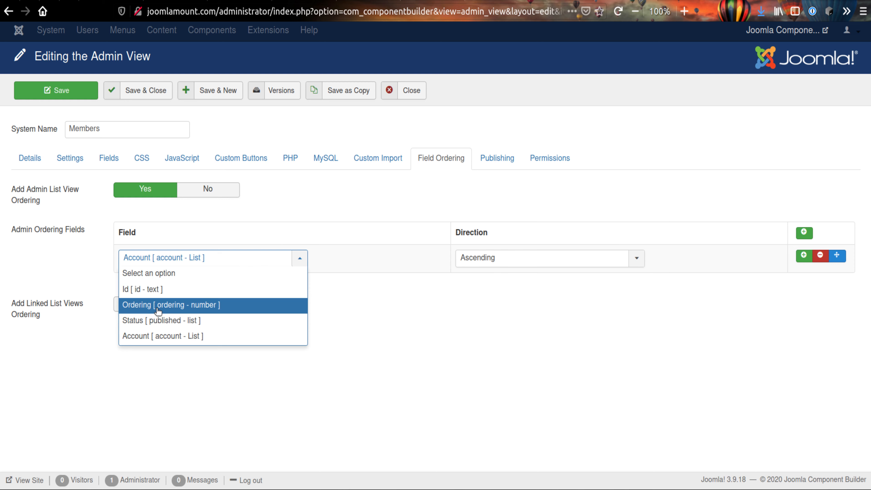
left_click(145, 290)
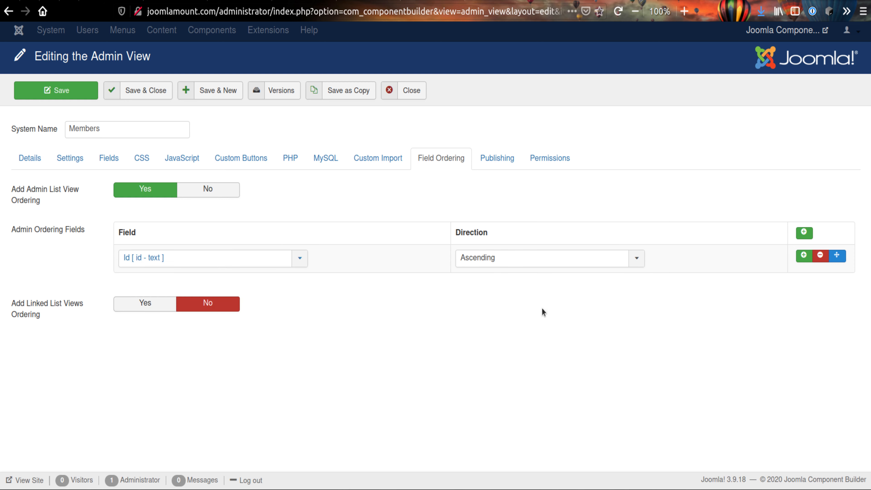
left_click(535, 267)
left_click(513, 290)
Add Ordering [ ordering - number ] as the second admin ordering field, with its direction set to Ascending
left_click(804, 257)
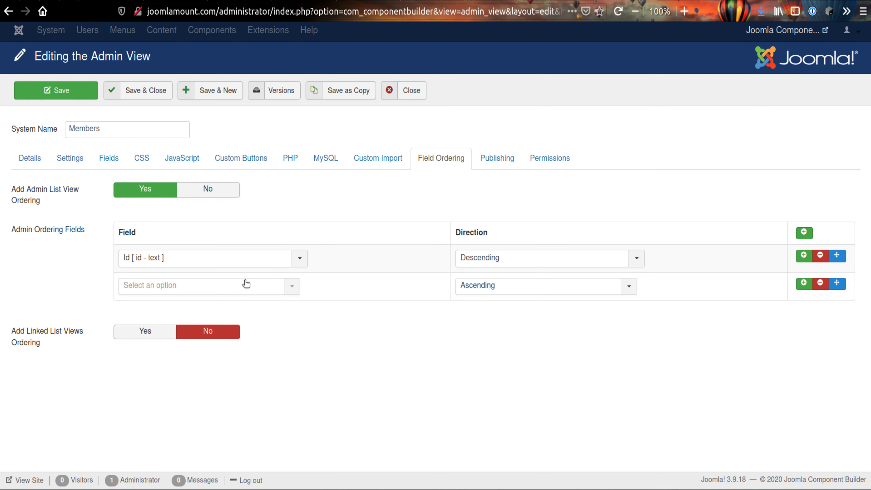
left_click(242, 288)
left_click(209, 333)
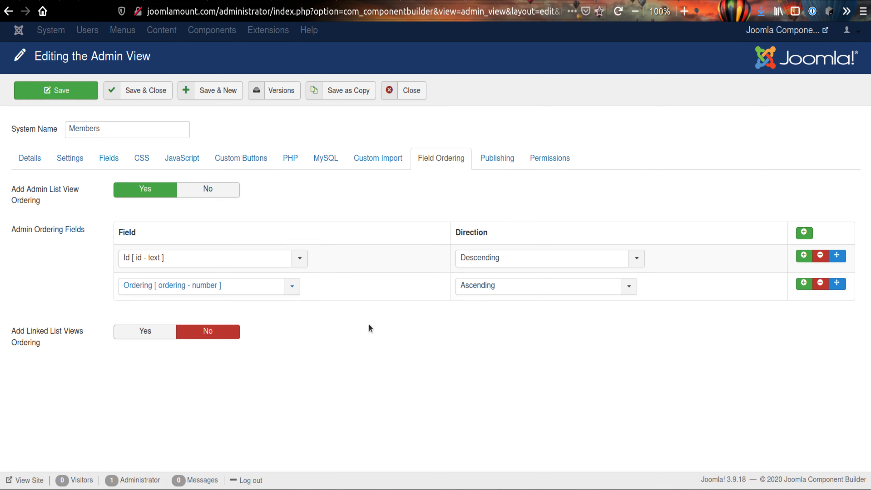
left_click(545, 292)
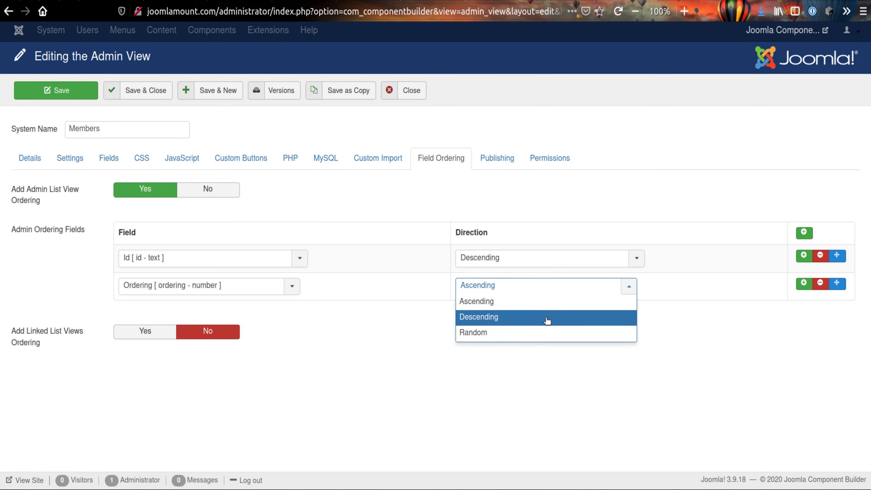
left_click(527, 302)
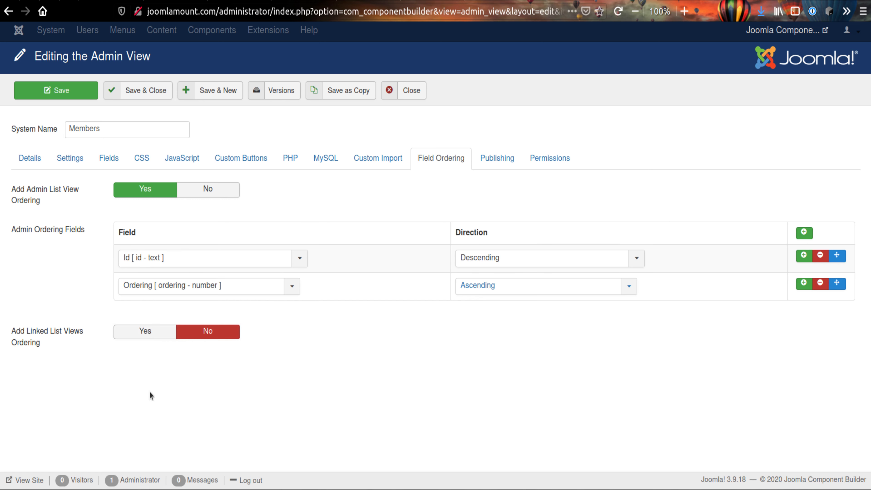
Enable Linked List Views Ordering with Id Descending followed by Ordering Ascending, then save and close the Members admin view
left_click(145, 331)
left_click(210, 400)
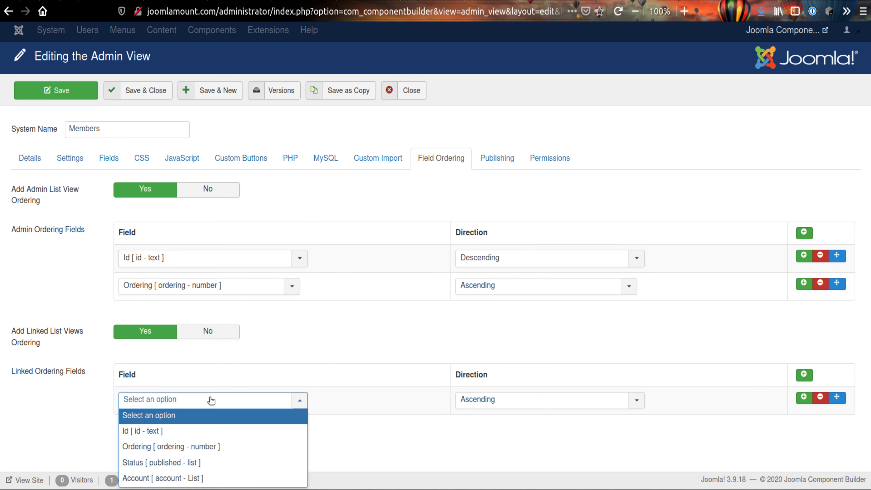
left_click(153, 432)
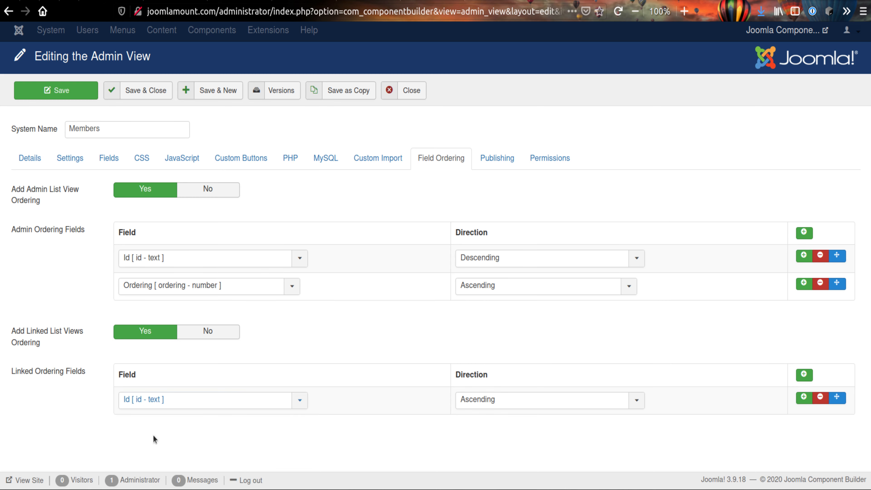
left_click(804, 397)
scroll(565, 383, "down", 1)
left_click(223, 409)
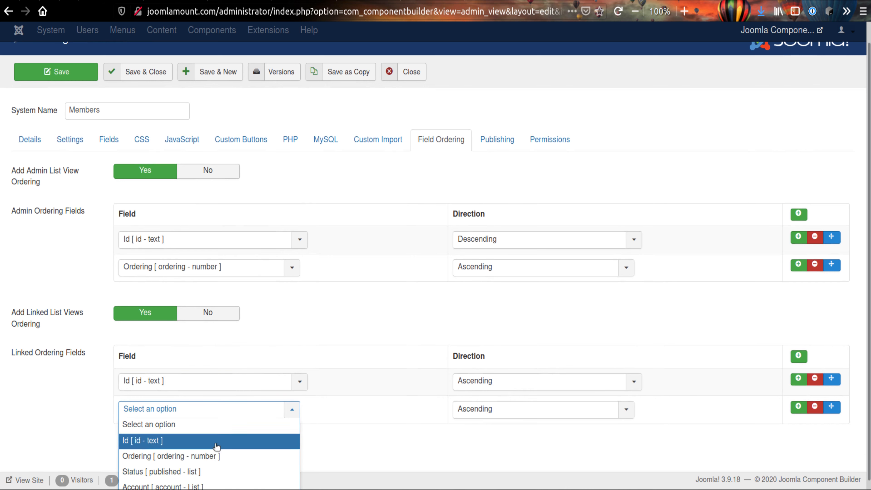
left_click(215, 456)
left_click(502, 381)
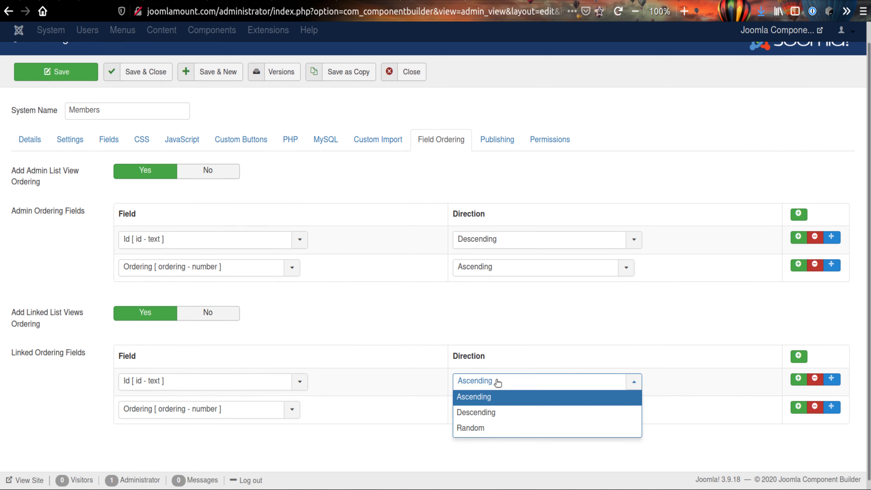
left_click(496, 412)
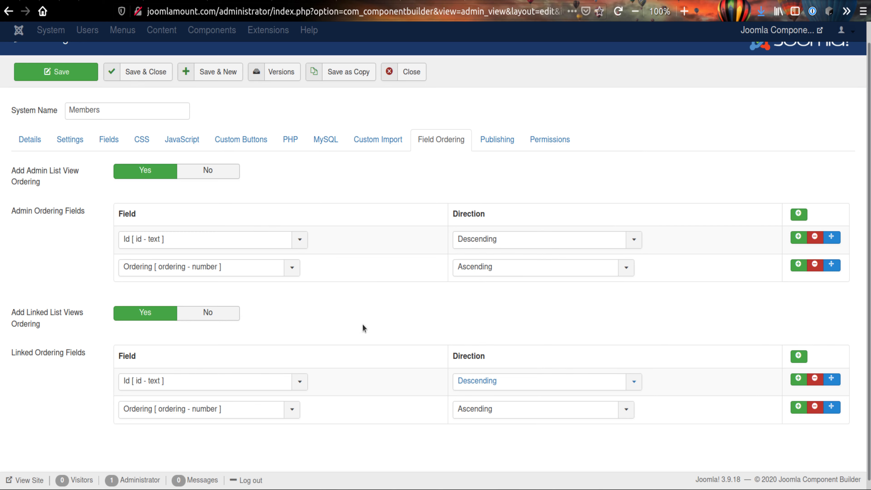
left_click(125, 72)
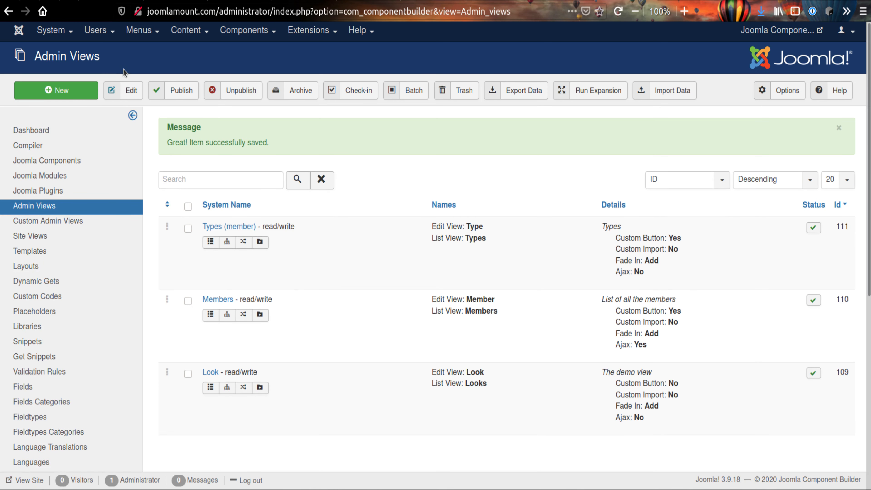
Compile the Members Manager component in the Compiler and install it
left_click(78, 167)
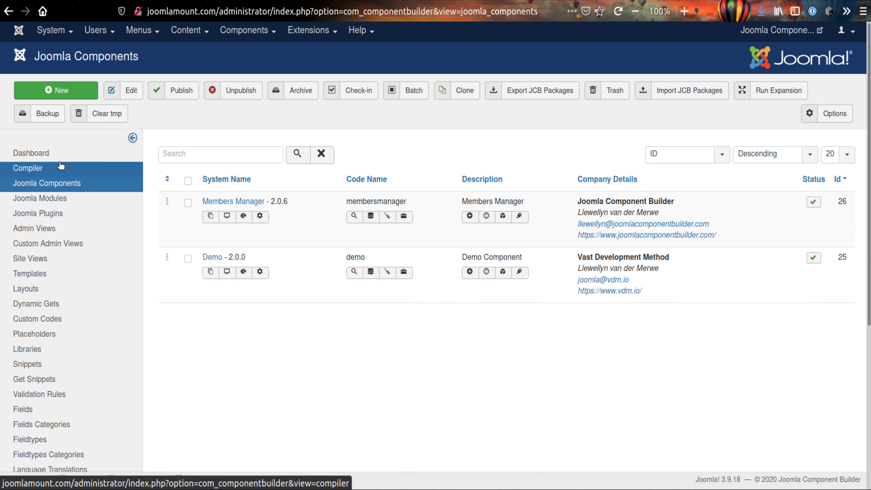
left_click(61, 166)
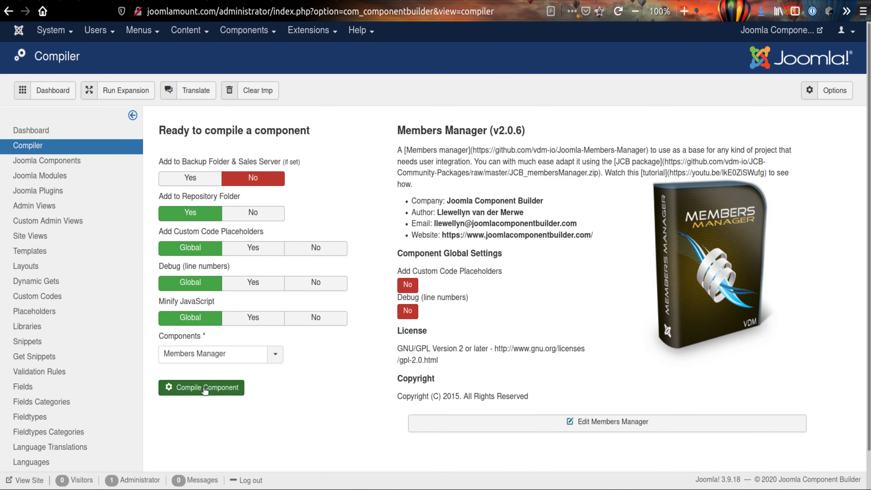
left_click(204, 389)
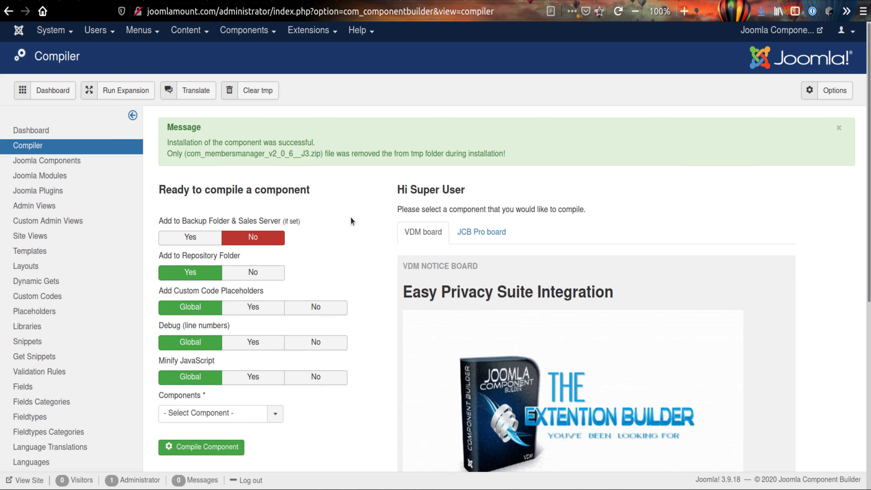
Switch to the code editor and examine the list ordering clauses in the compiled members.php model
key("alt+Tab")
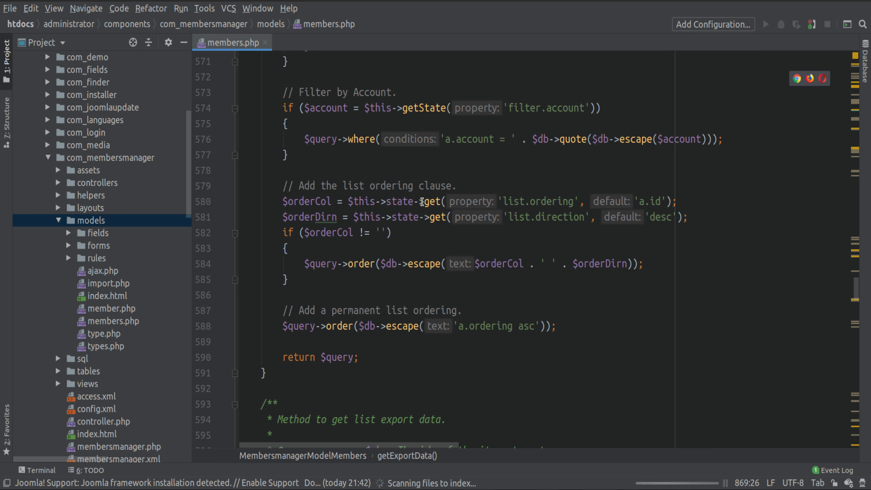
mouse_move(394, 202)
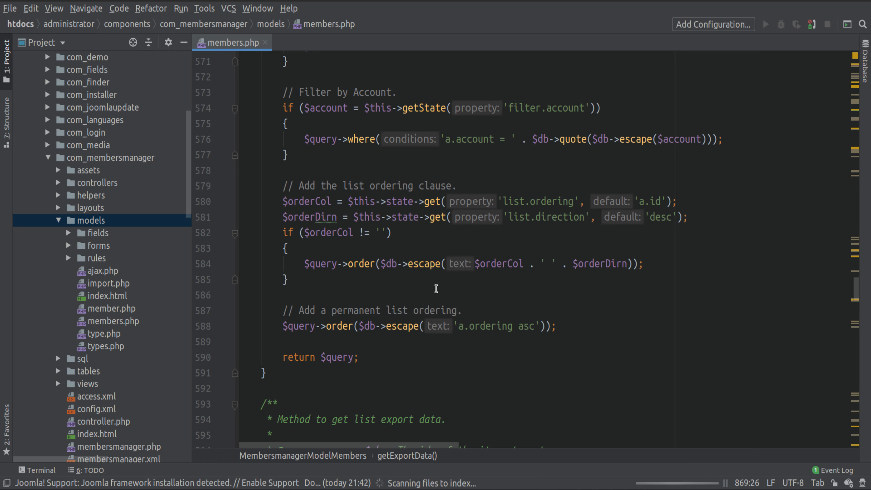
scroll(435, 288, "up", 3)
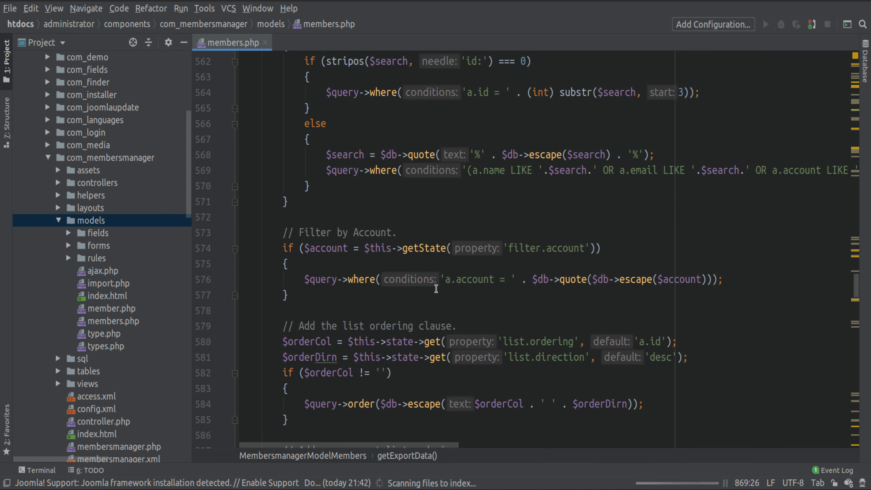
Switch back to the browser and open the Component Builder dashboard
key("alt+Tab")
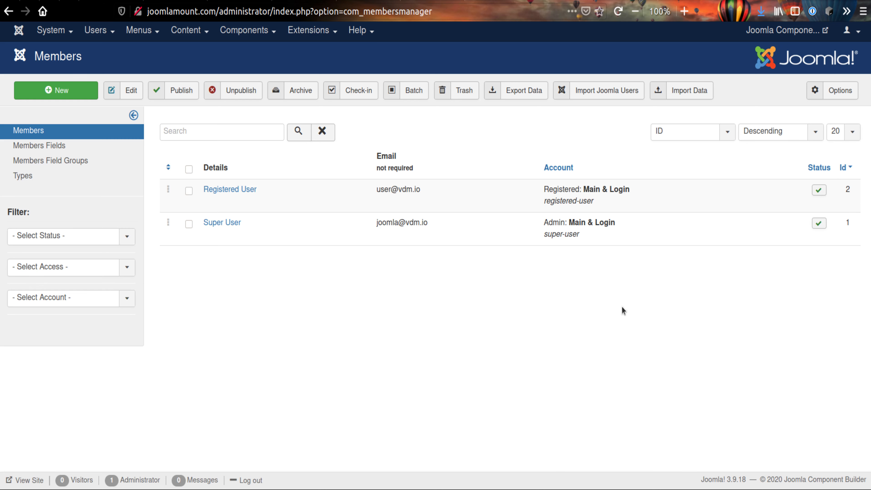
left_click(255, 32)
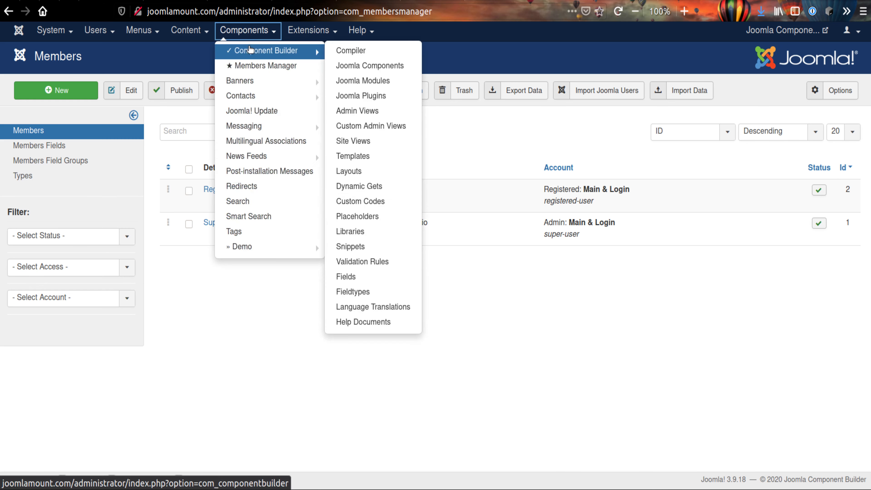
left_click(257, 49)
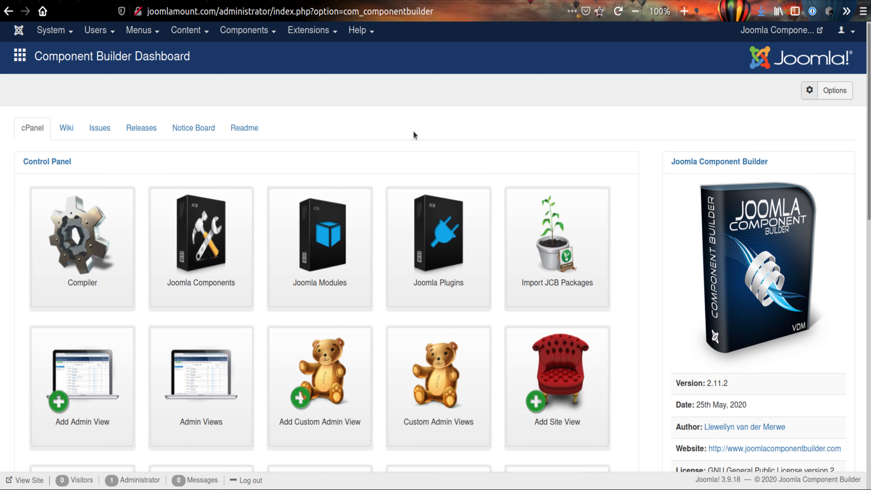